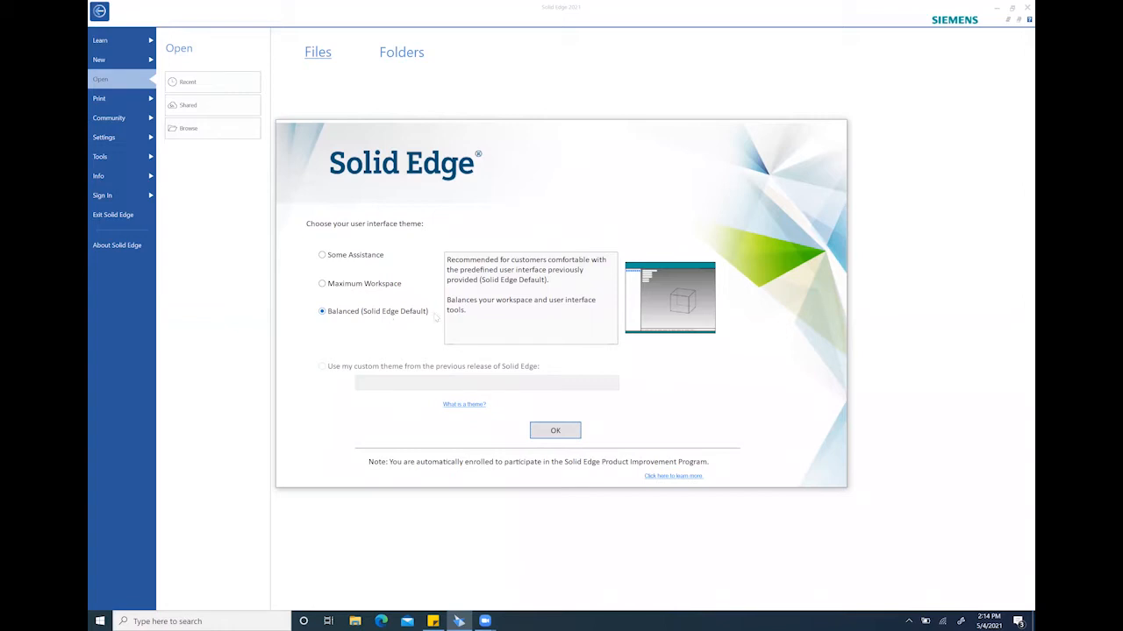
Accept the Balanced (Solid Edge Default) user interface theme
left_click(566, 434)
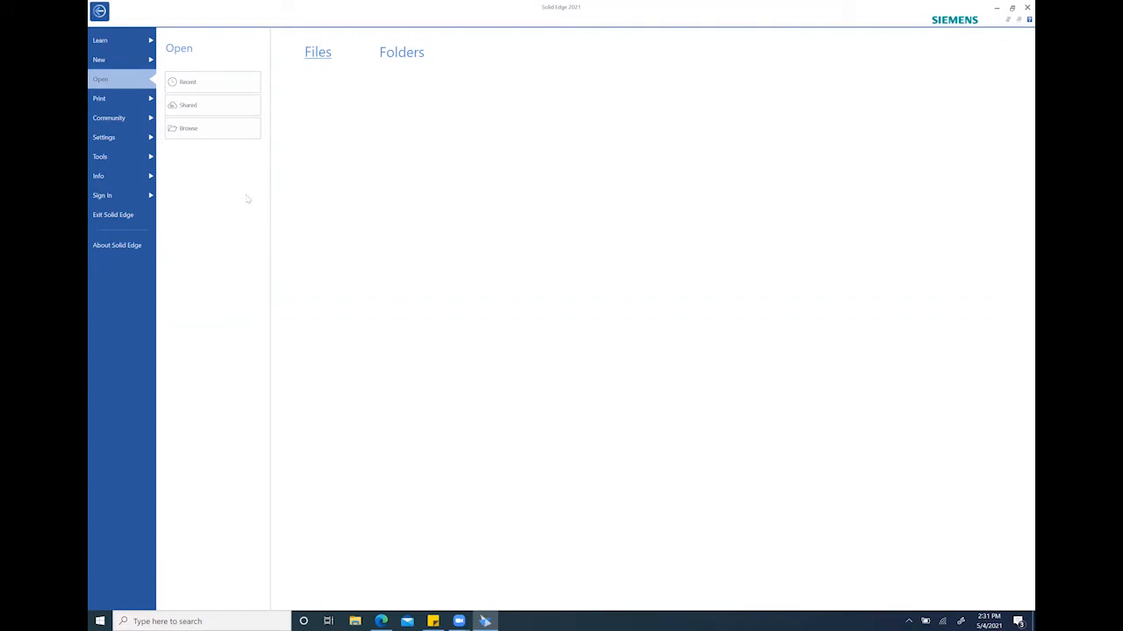
Open the AutoCAD drawing 1HoleLeftPlate from the FinalProject folder with the file type set to All documents (*.*)
left_click(247, 136)
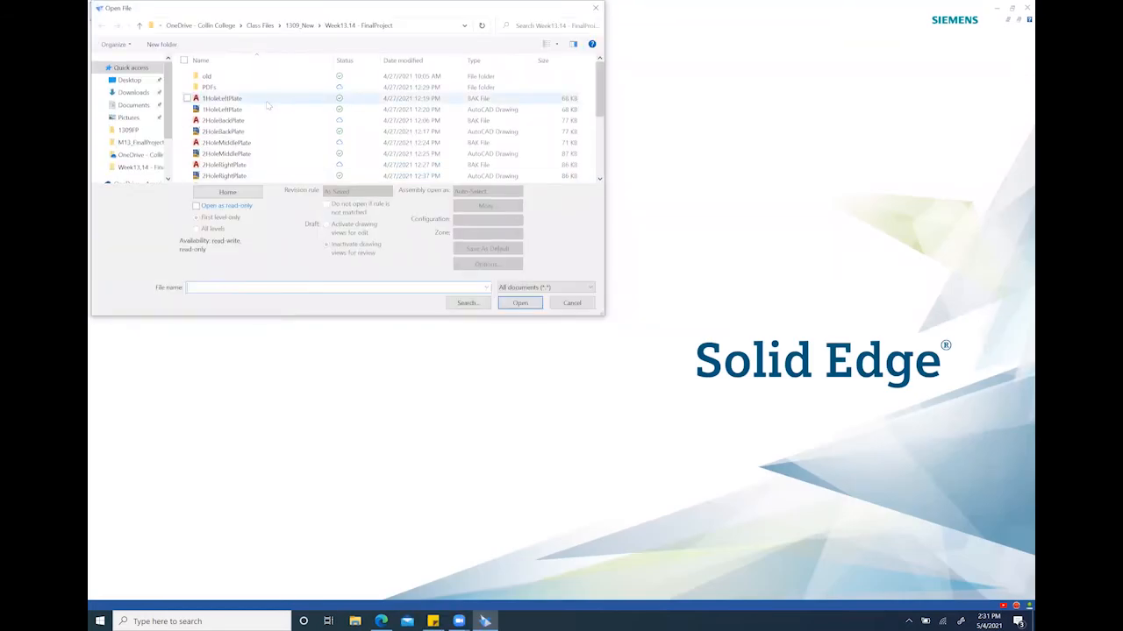
left_click(266, 111)
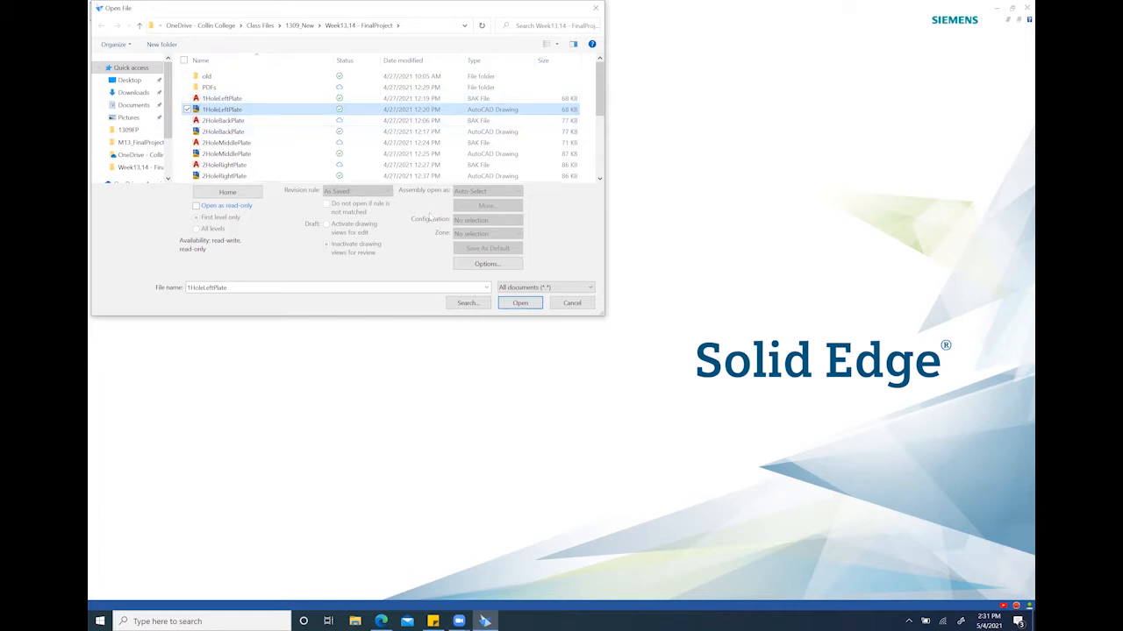
left_click(579, 290)
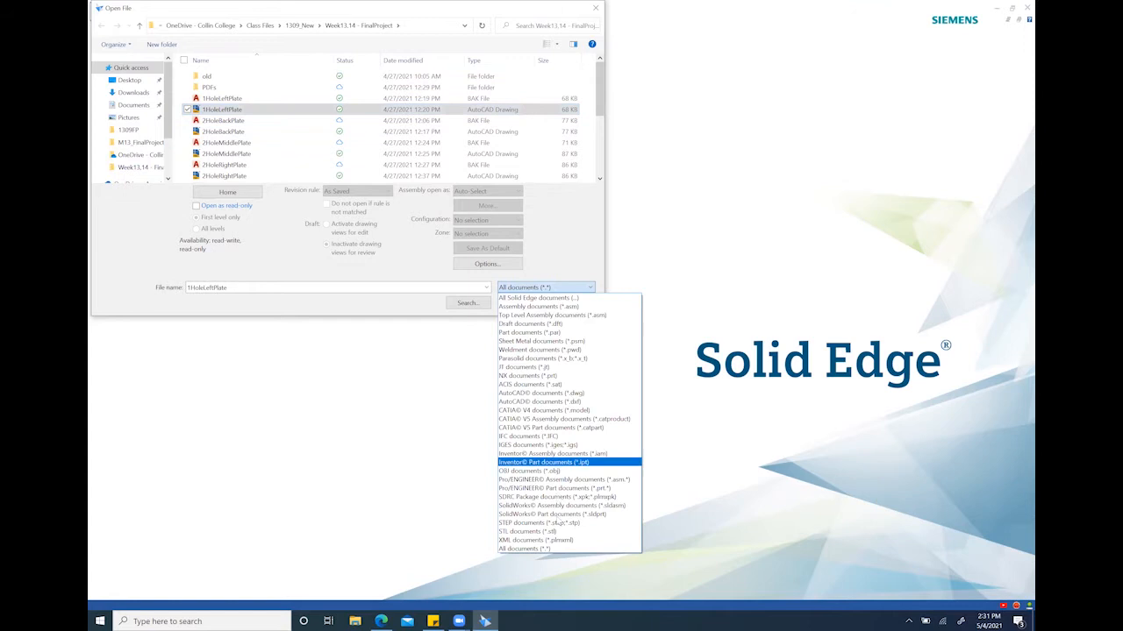
left_click(568, 550)
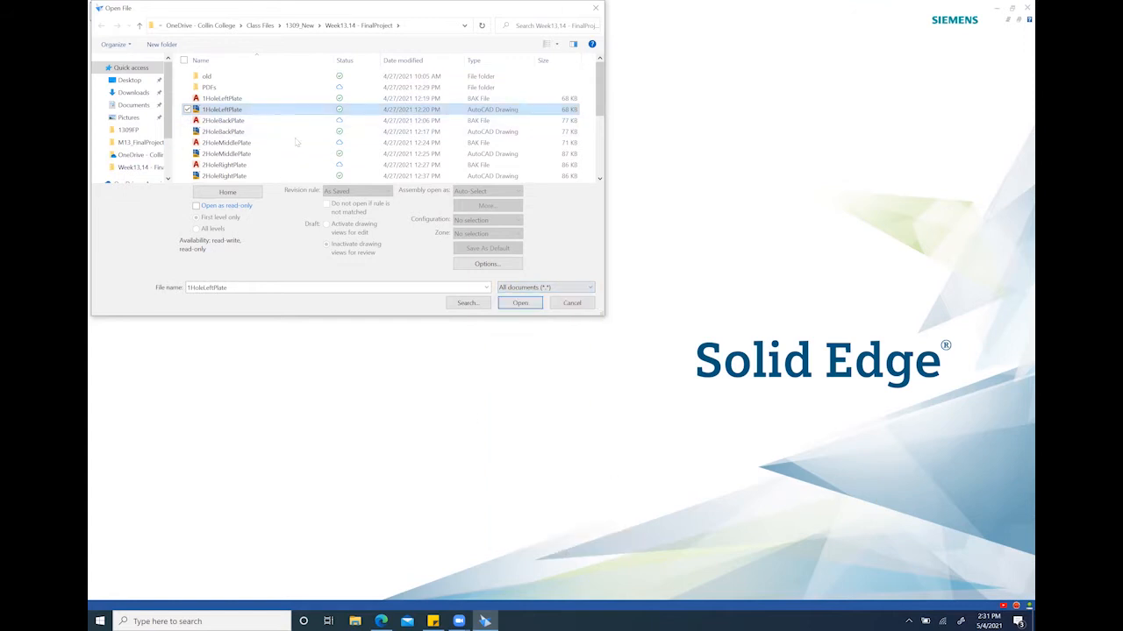
left_click(519, 304)
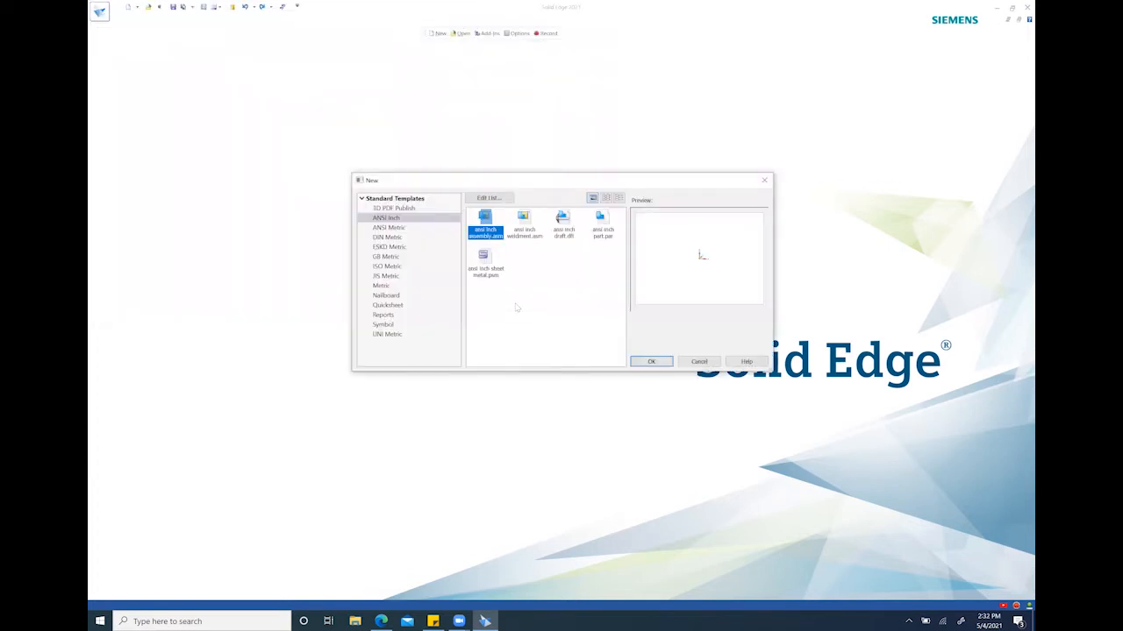
Choose the ansi inch draft.dft template for importing the drawing
left_click(564, 229)
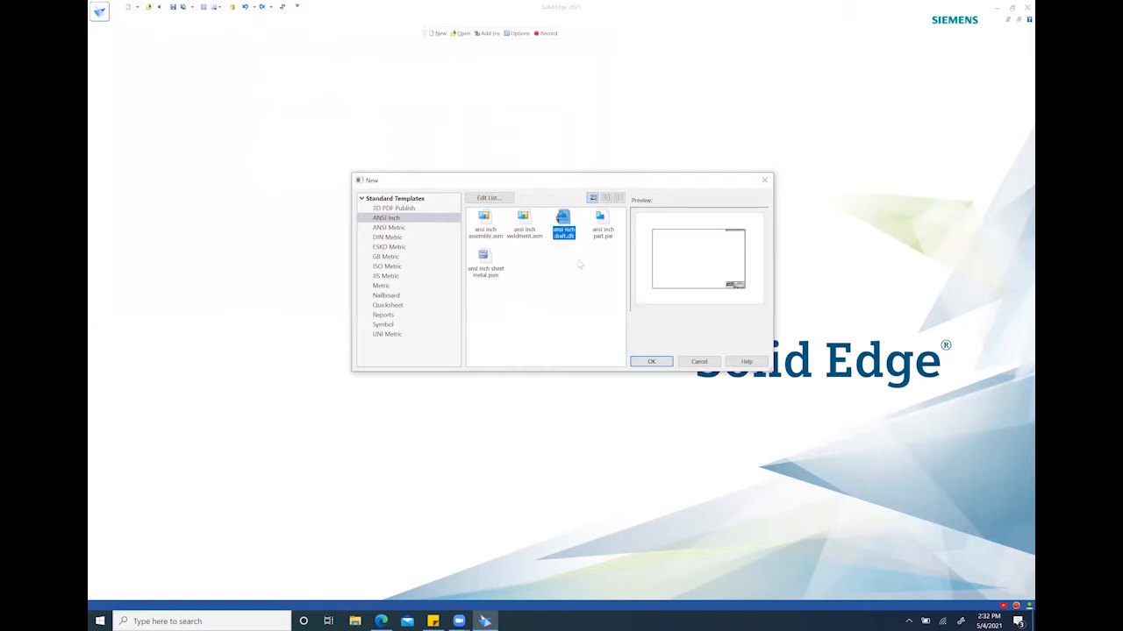
left_click(655, 363)
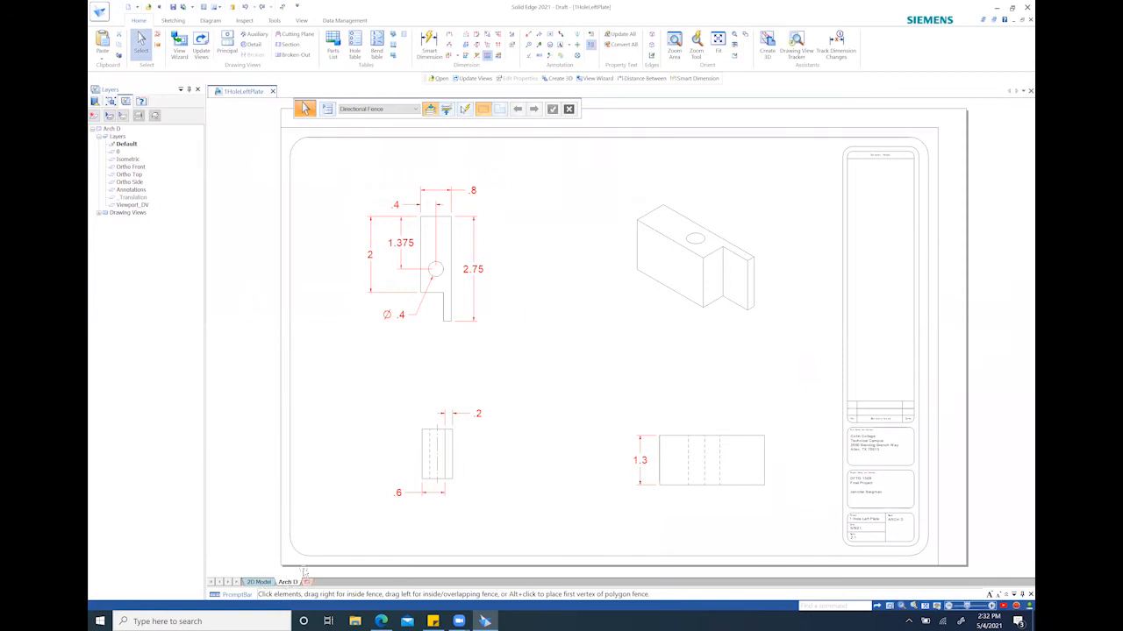
Switch to the 2D Model sheet and hide the Annotations layer
left_click(260, 582)
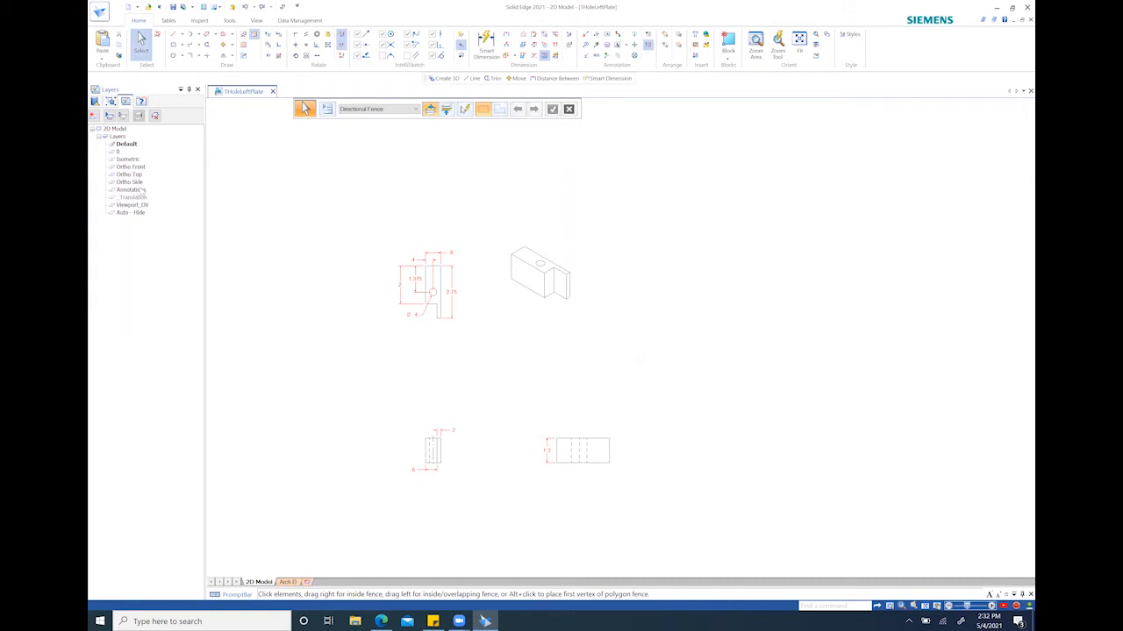
left_click(141, 191)
right_click(141, 191)
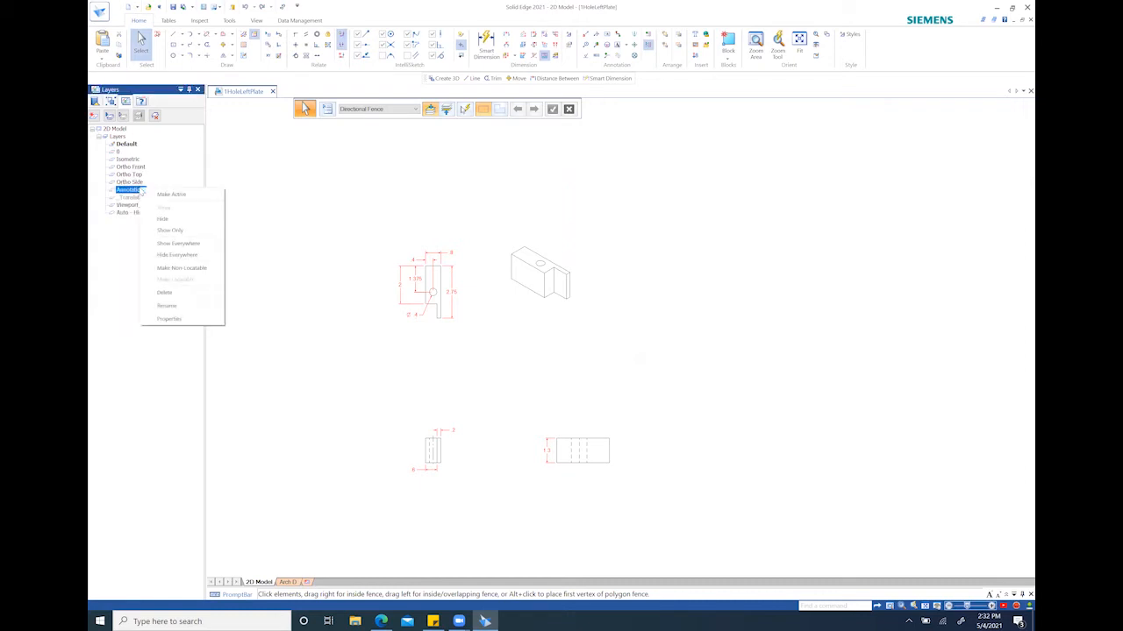
left_click(176, 219)
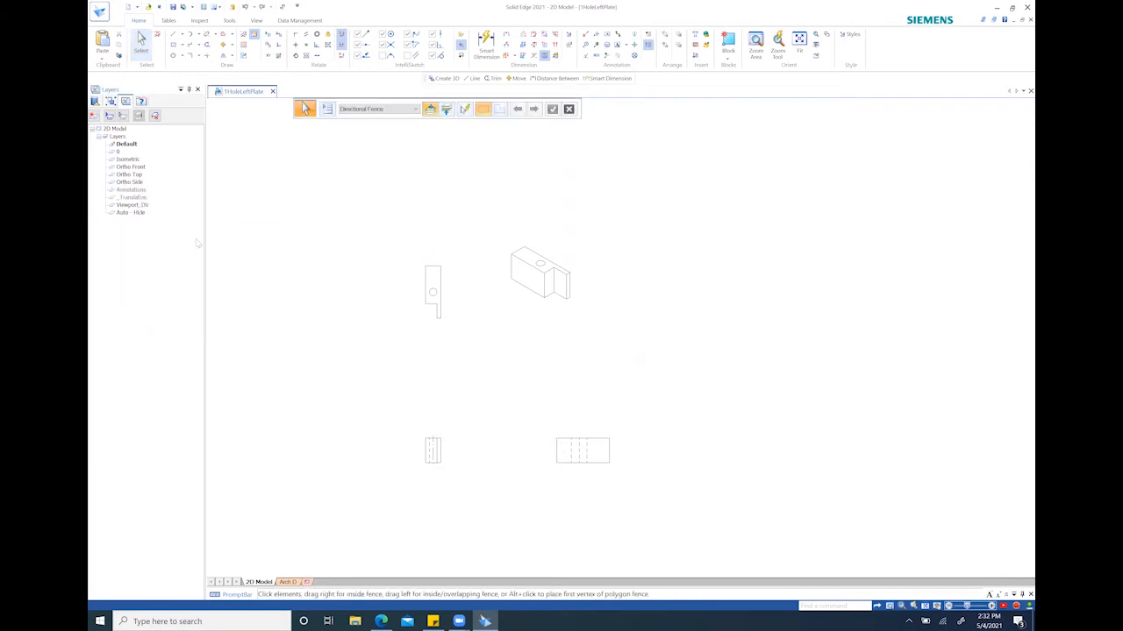
Delete the dashed centre and hidden lines inside the lower-left view
scroll(431, 465, "up", 5)
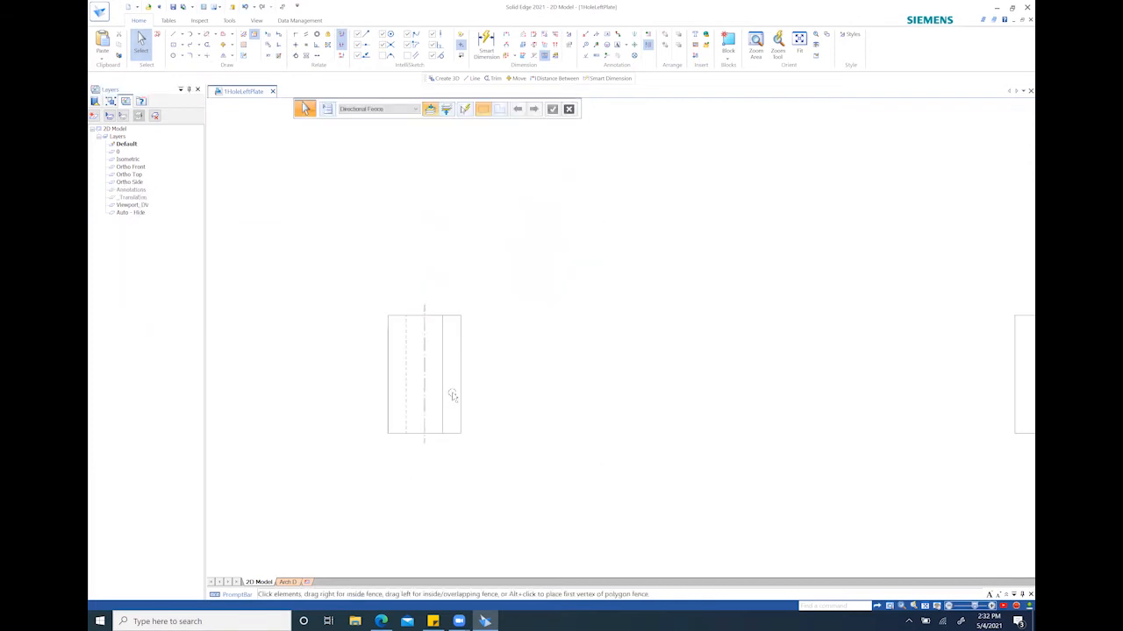
mouse_move(450, 394)
left_mouse_down()
mouse_move(396, 378)
mouse_move(395, 367)
left_mouse_up()
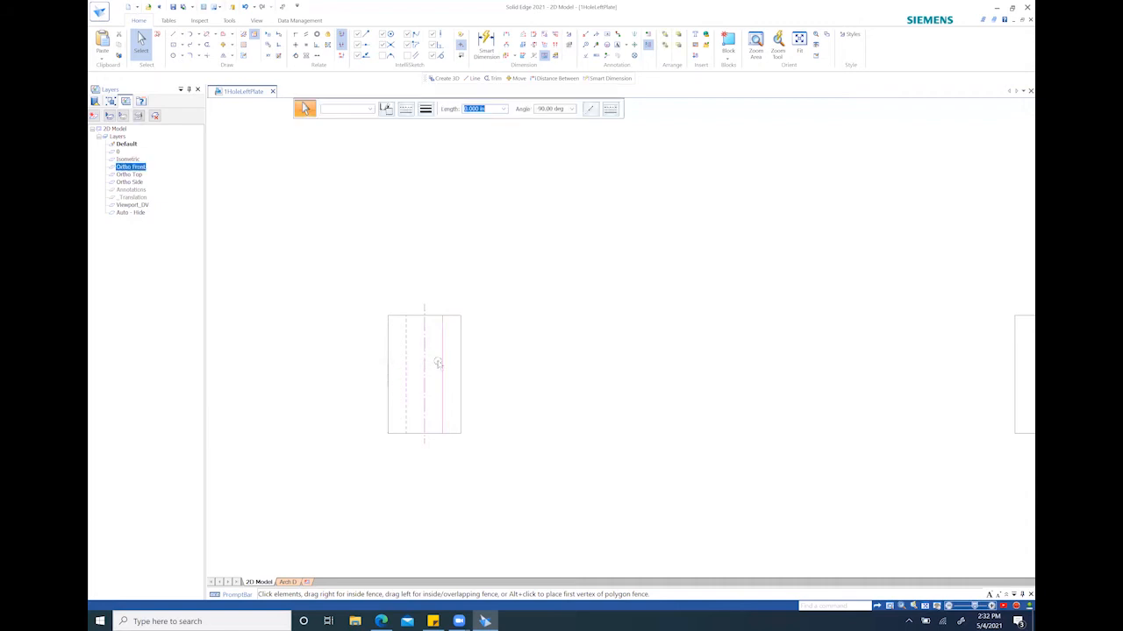
key("Delete")
scroll(498, 350, "up", 4)
scroll(715, 343, "down", 8)
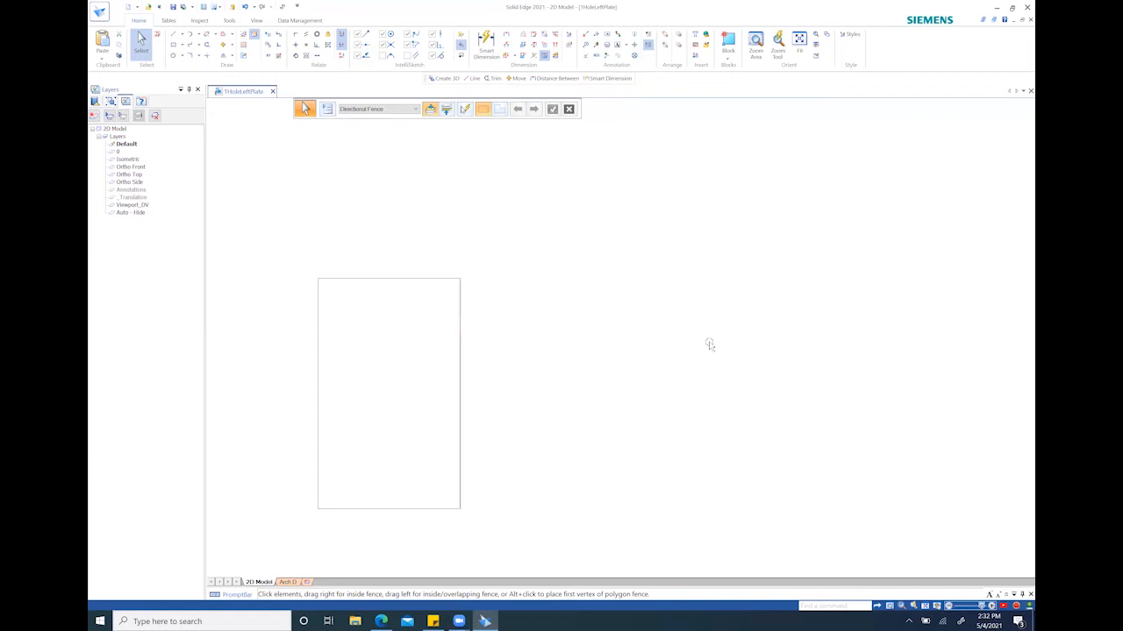
Delete the dashed hidden lines inside the lower-right view one by one
middle_click_drag(806, 351, 598, 420)
scroll(597, 420, "up", 2)
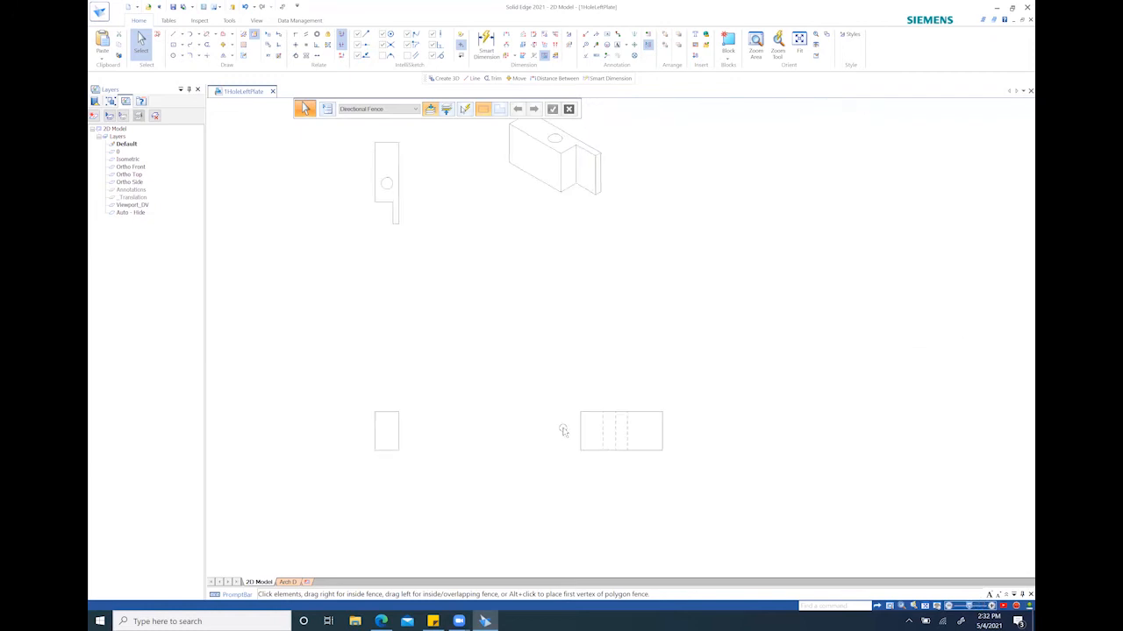
left_click(660, 427)
key("Delete")
left_click(640, 427)
key("Delete")
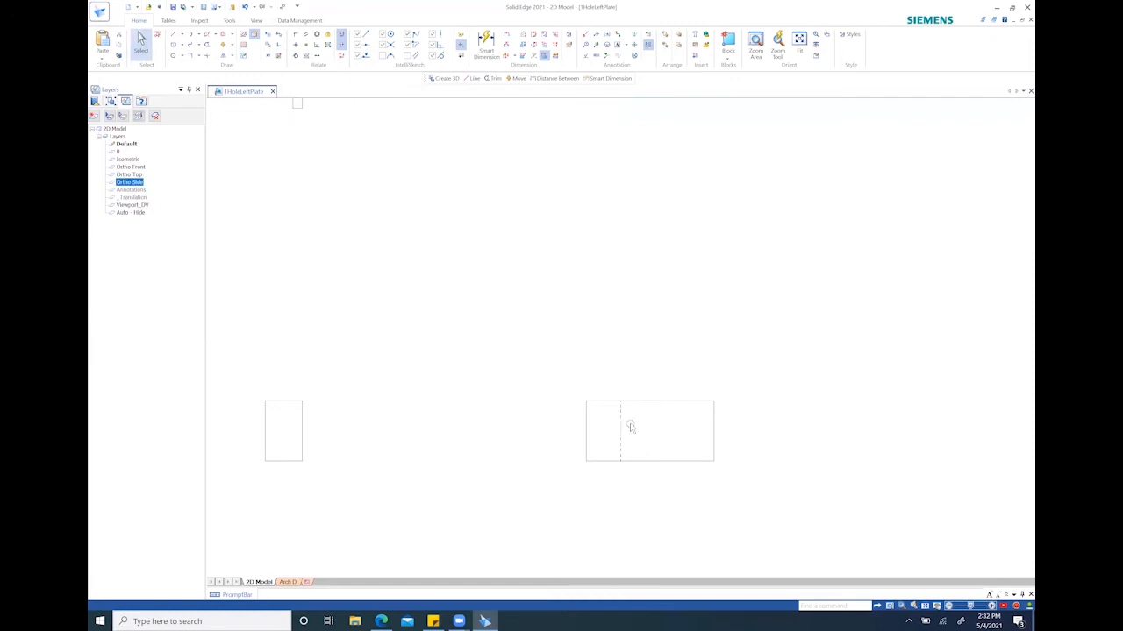
left_click(620, 427)
key("Delete")
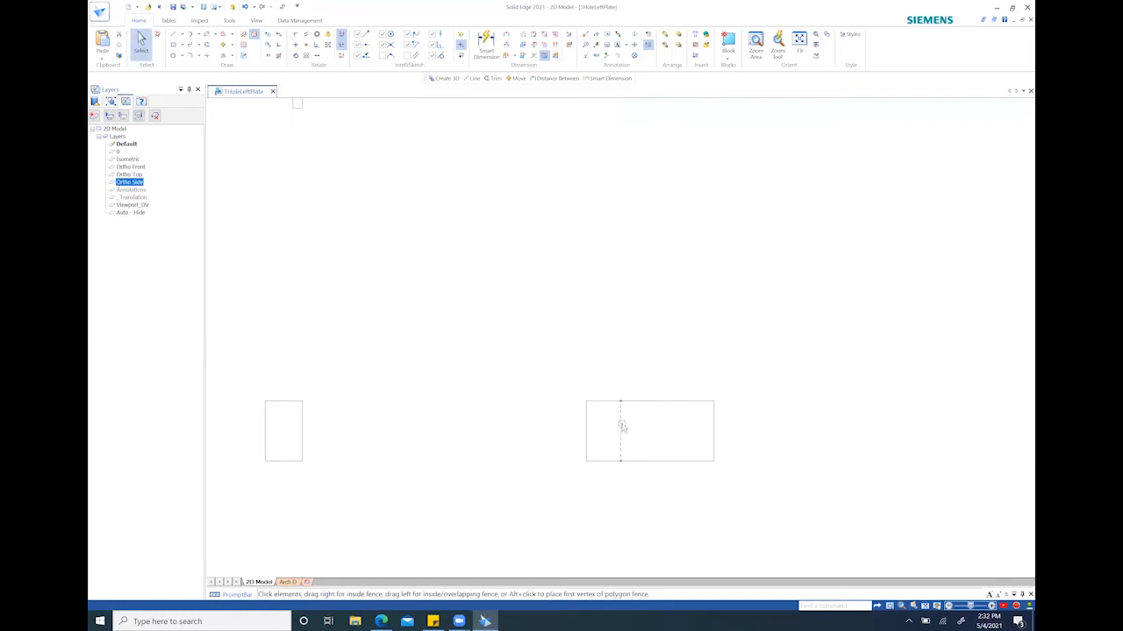
Start Create 3D into a new ansi inch part and confirm the Third projection angle options
scroll(622, 426, "up", 2)
scroll(614, 367, "down", 3)
scroll(618, 385, "up", 2)
scroll(618, 399, "down", 2)
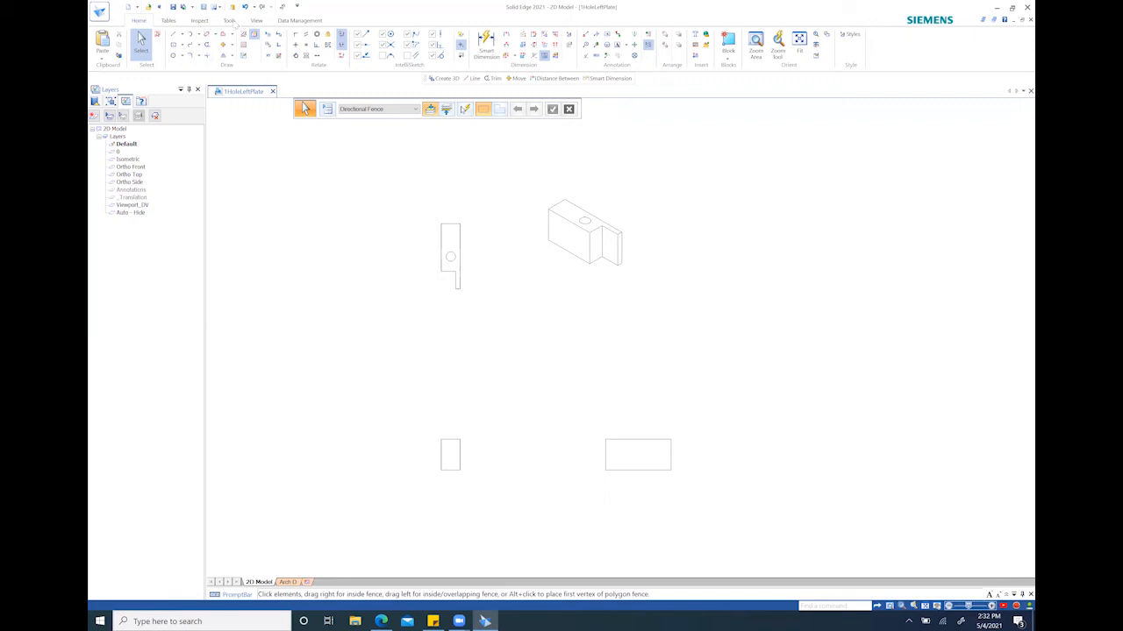
left_click(230, 21)
left_click(213, 42)
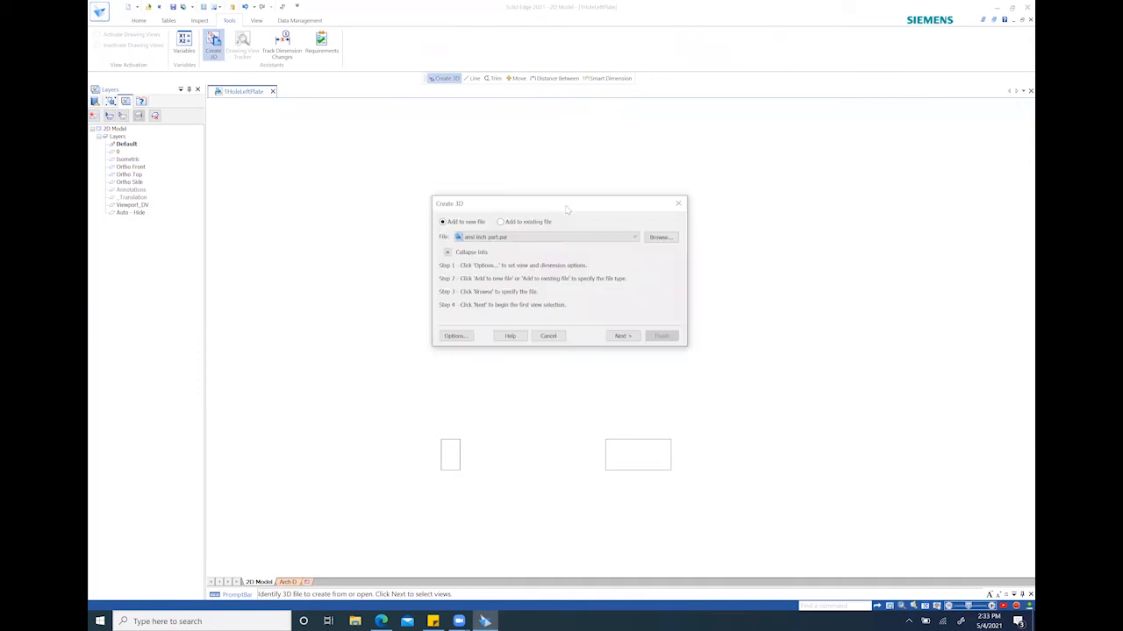
left_click(467, 338)
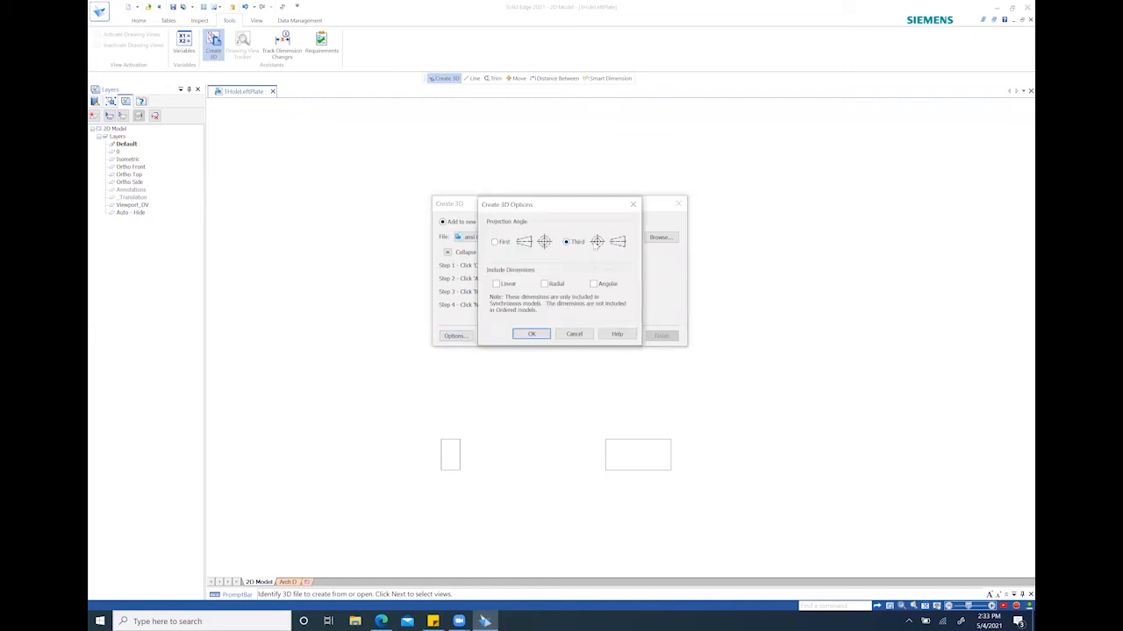
left_click(542, 334)
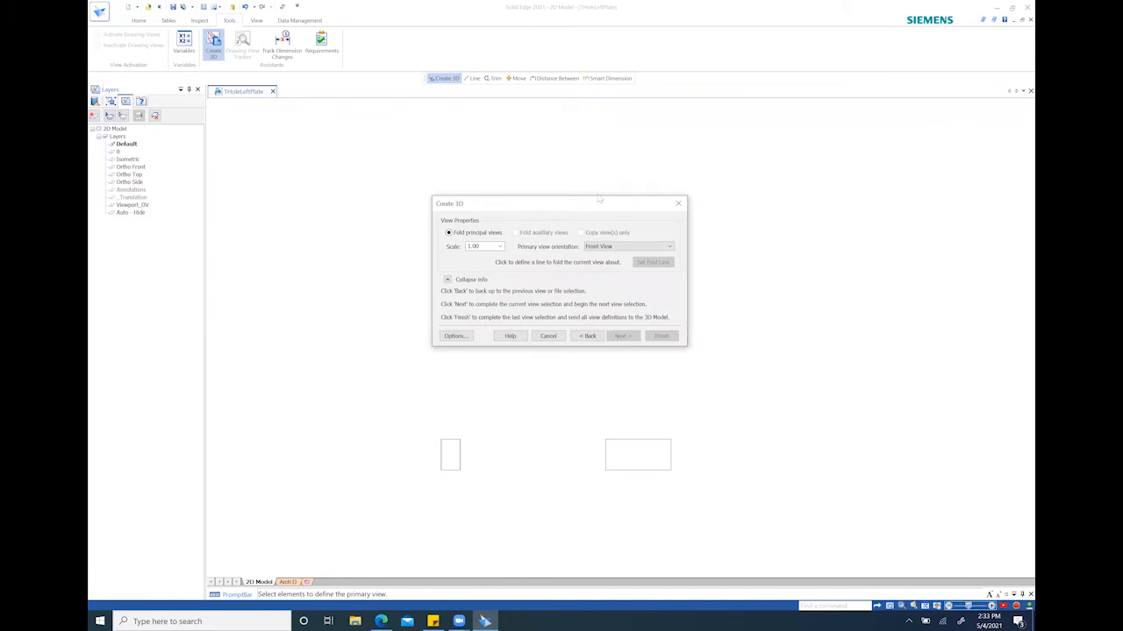
Fence-select the lower-left view as the Front primary view and advance to the next view
left_click_drag(599, 199, 839, 129)
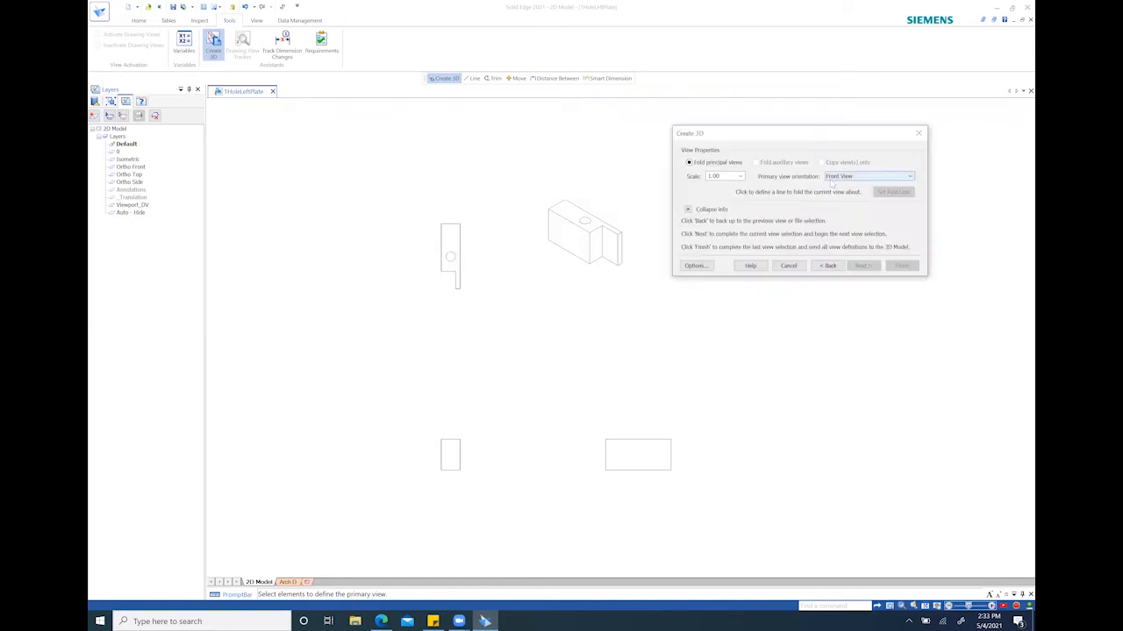
left_click_drag(414, 413, 509, 504)
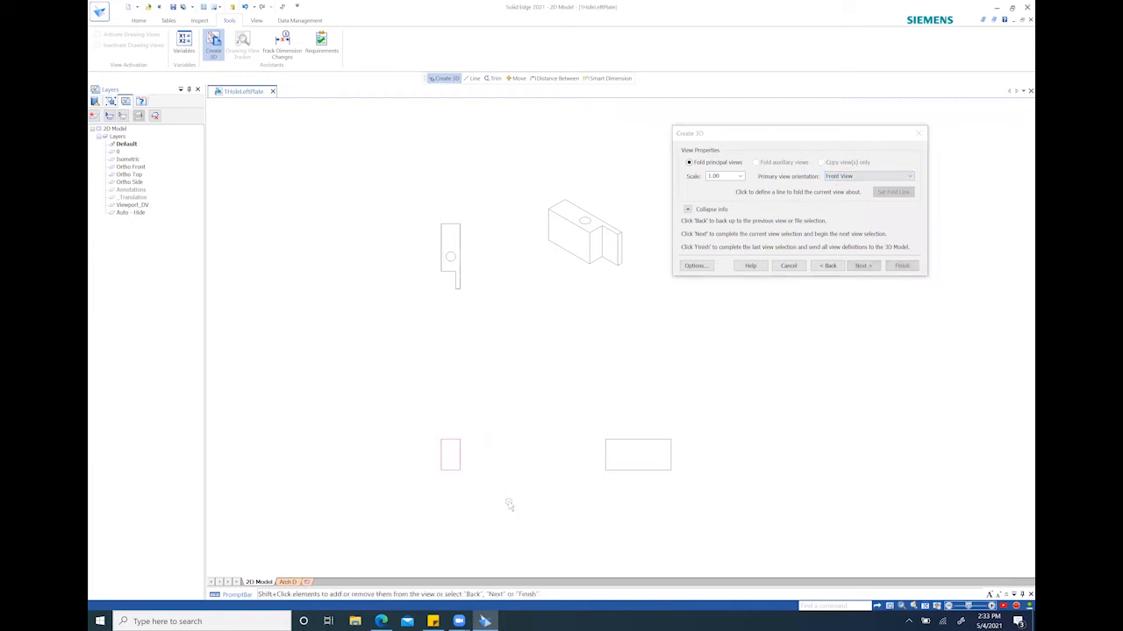
left_click(865, 266)
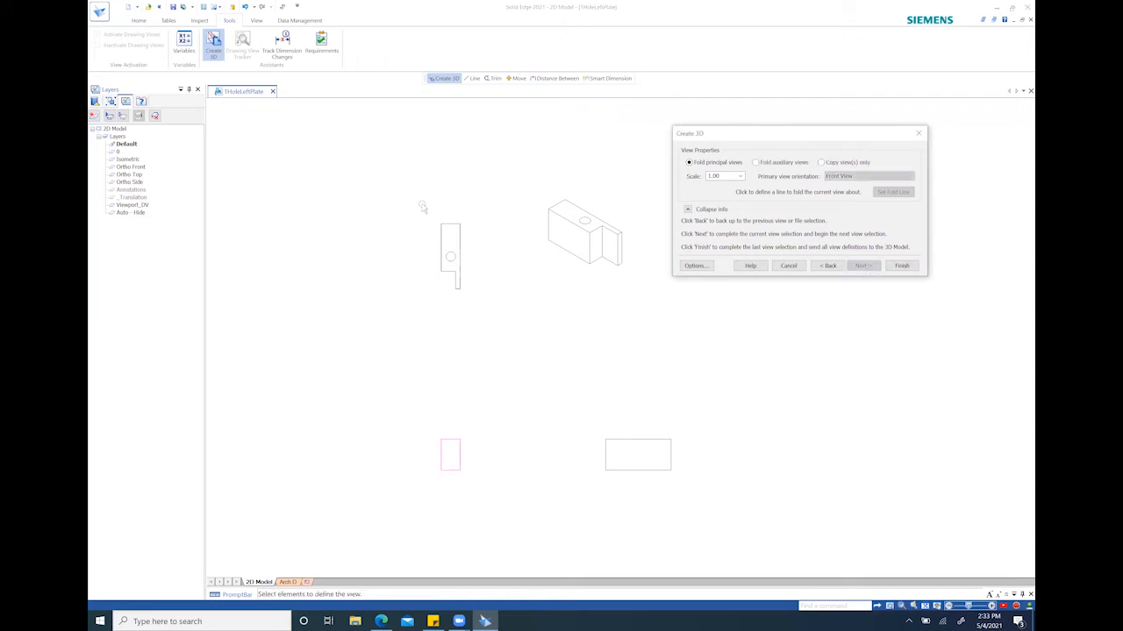
Select the upper-left view and the lower-right view as folded views, then finish Create 3D
left_click_drag(413, 192, 486, 312)
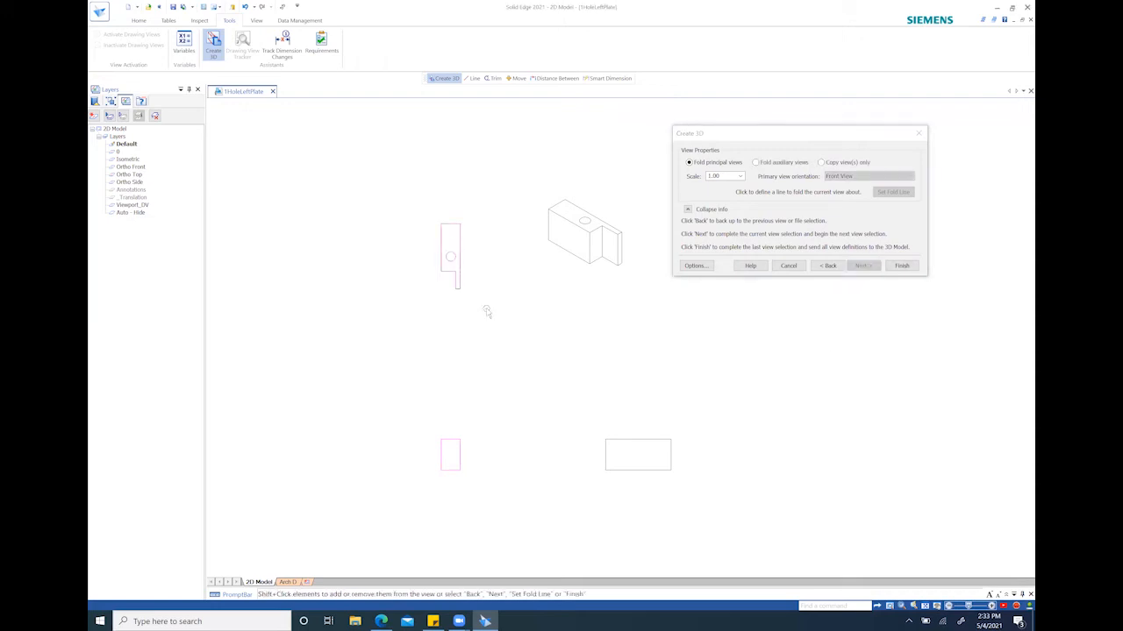
left_click(861, 266)
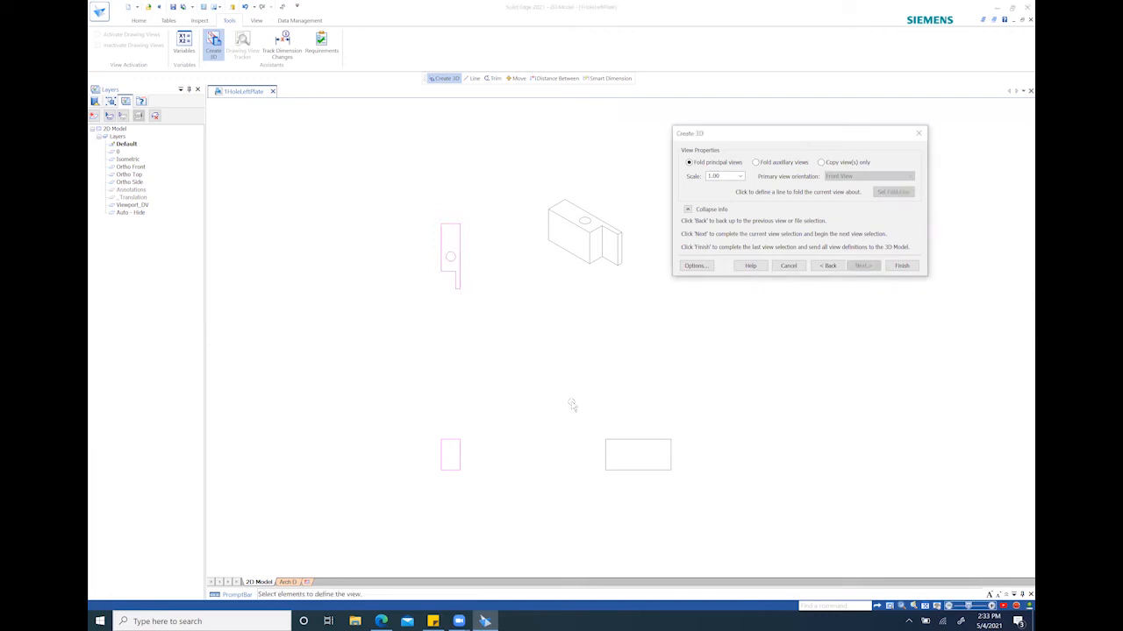
left_click_drag(571, 401, 719, 509)
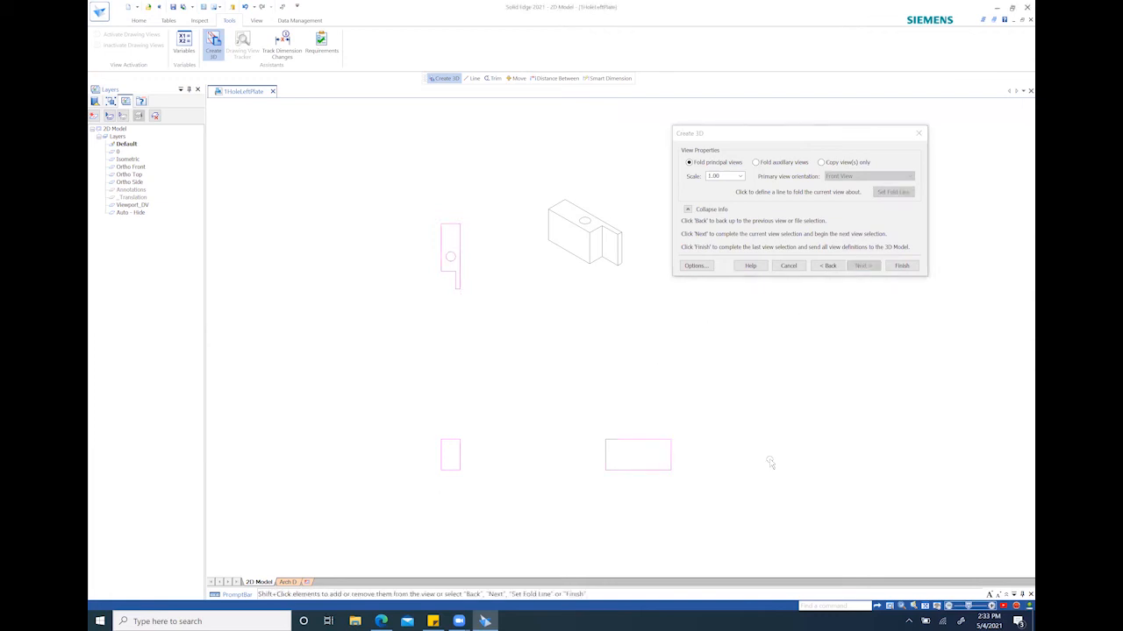
left_click(863, 267)
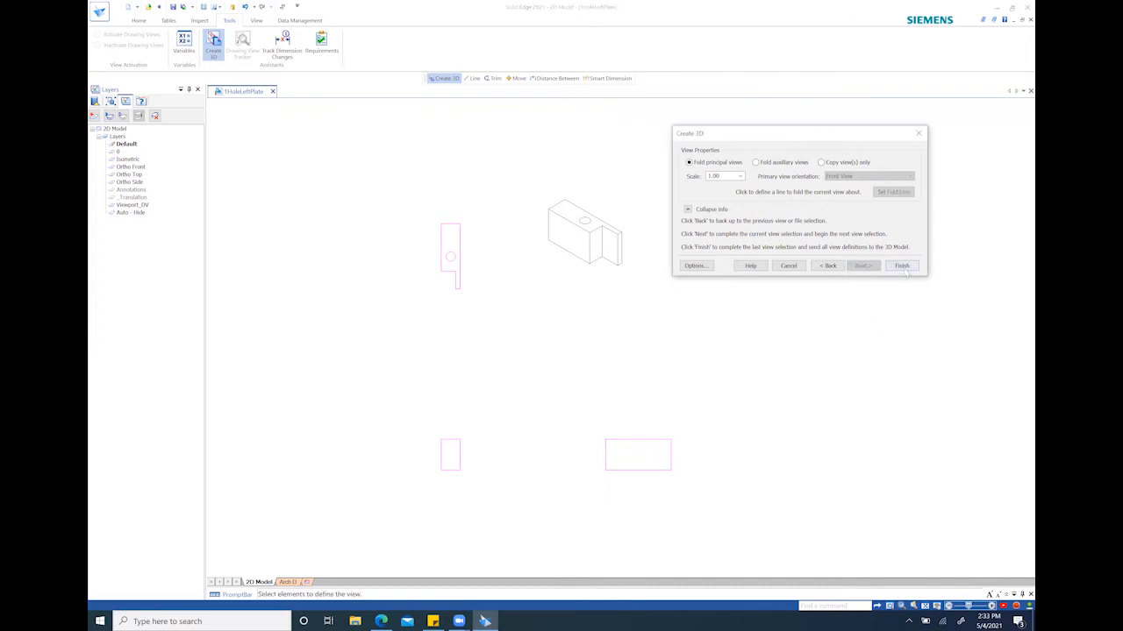
left_click(903, 265)
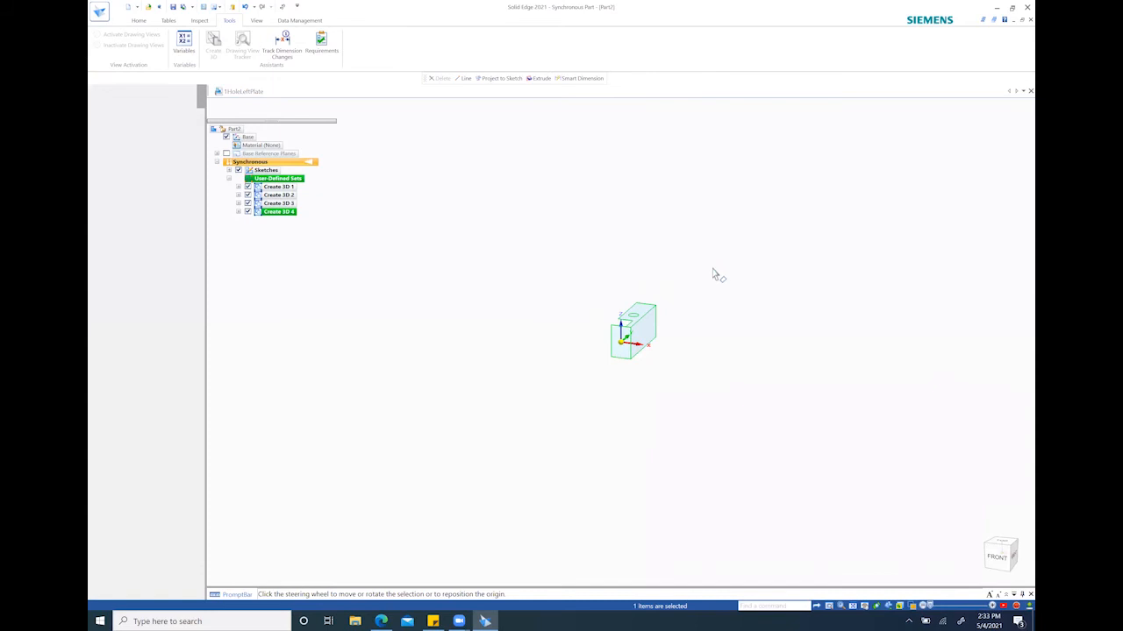
Extrude the top face region of the part downward 1.300 in
scroll(661, 341, "up", 1)
scroll(661, 341, "down", 2)
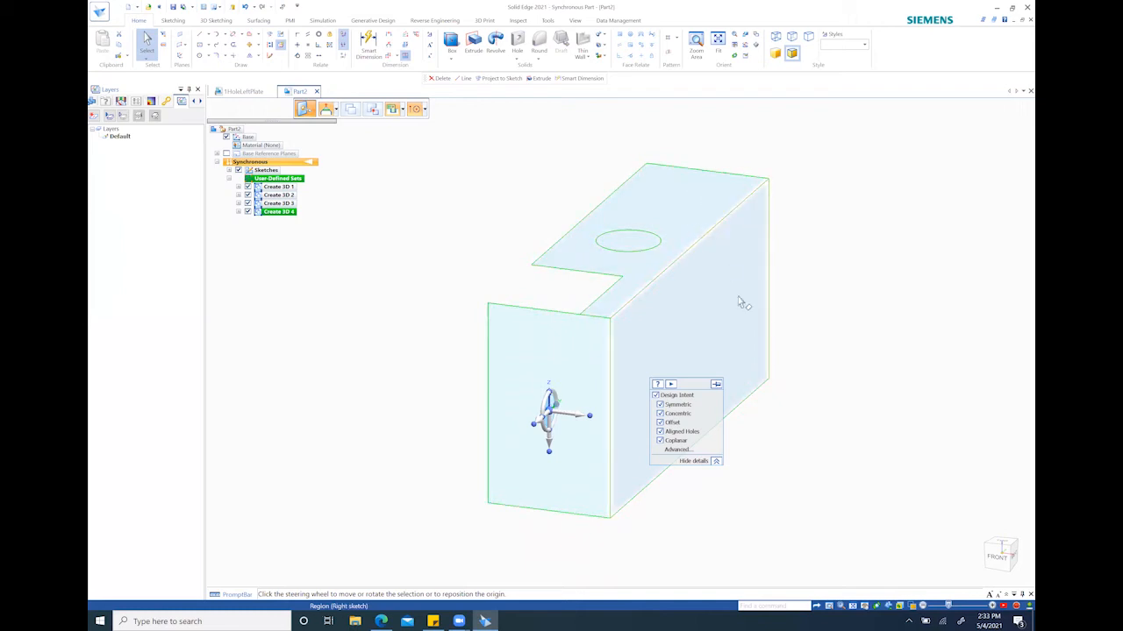
left_click(694, 214)
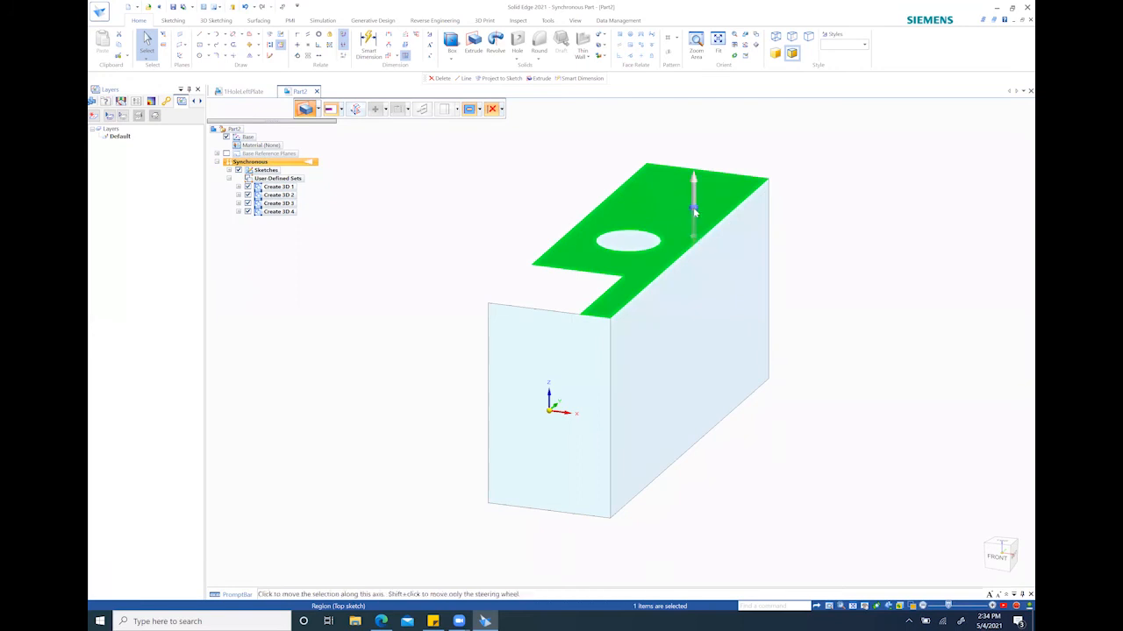
left_click(694, 235)
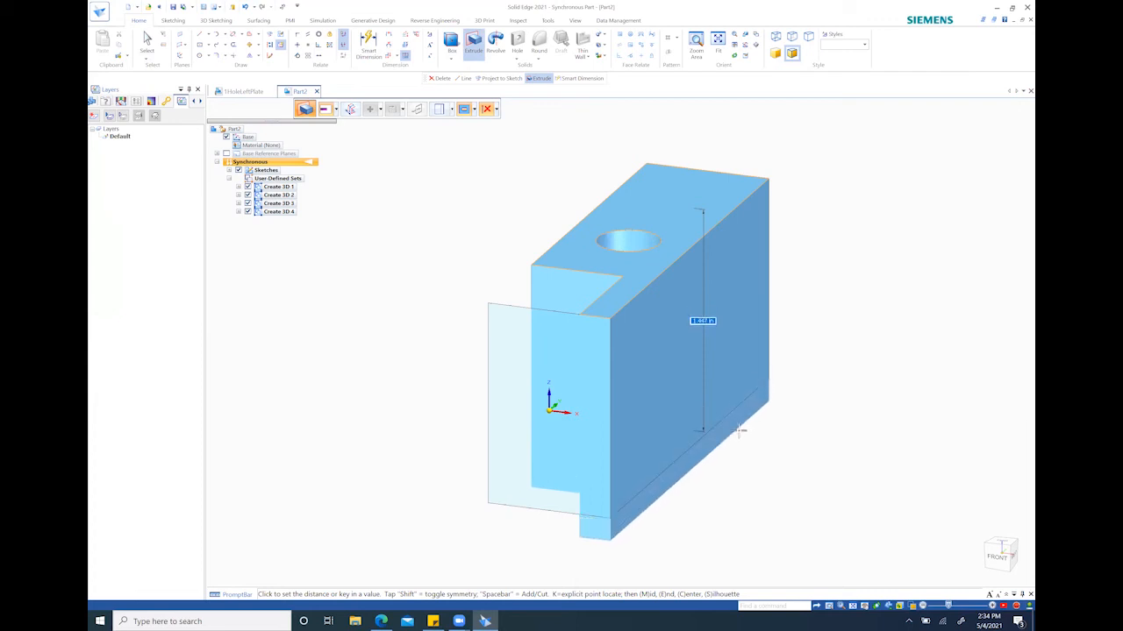
type("8")
key("Return")
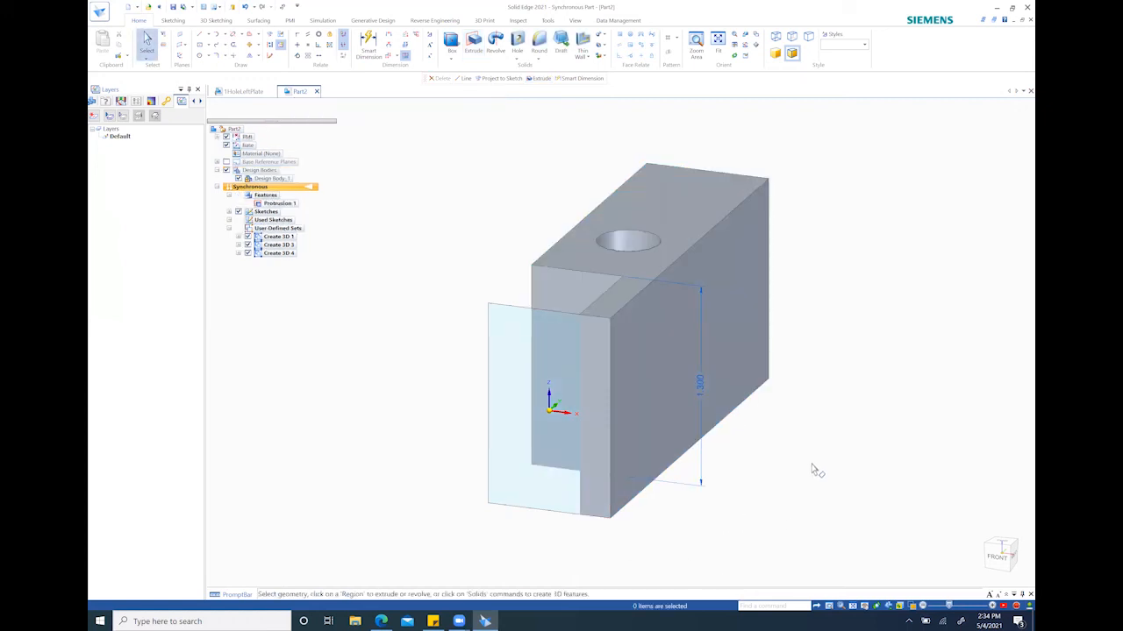
Hide the Sketches and PMI entries in the part's feature tree
left_click(238, 212)
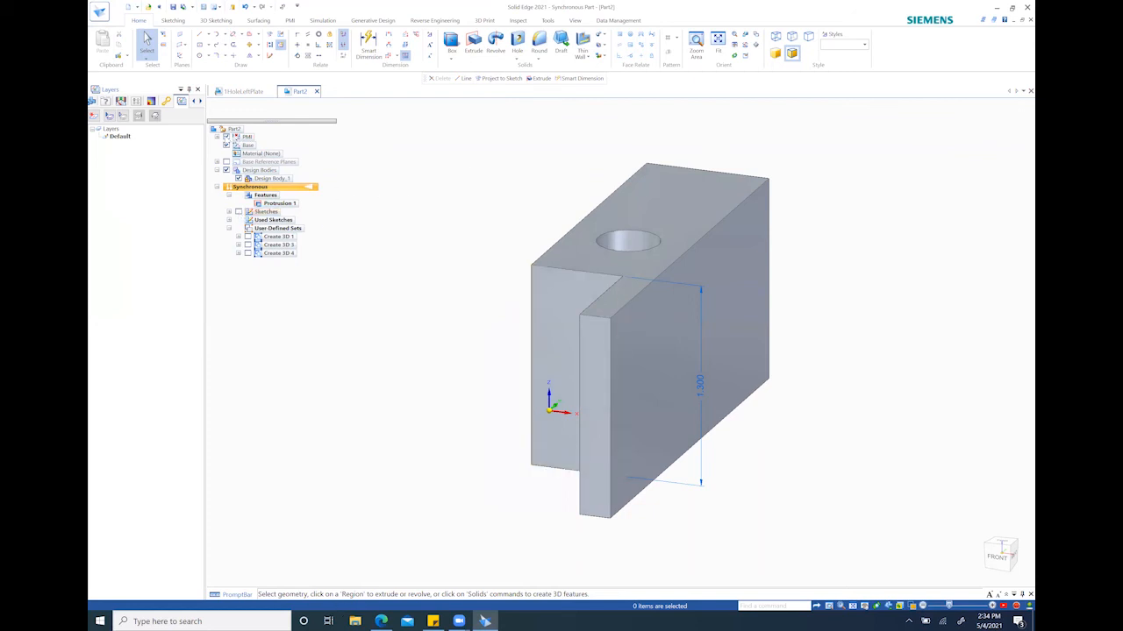
left_click(226, 137)
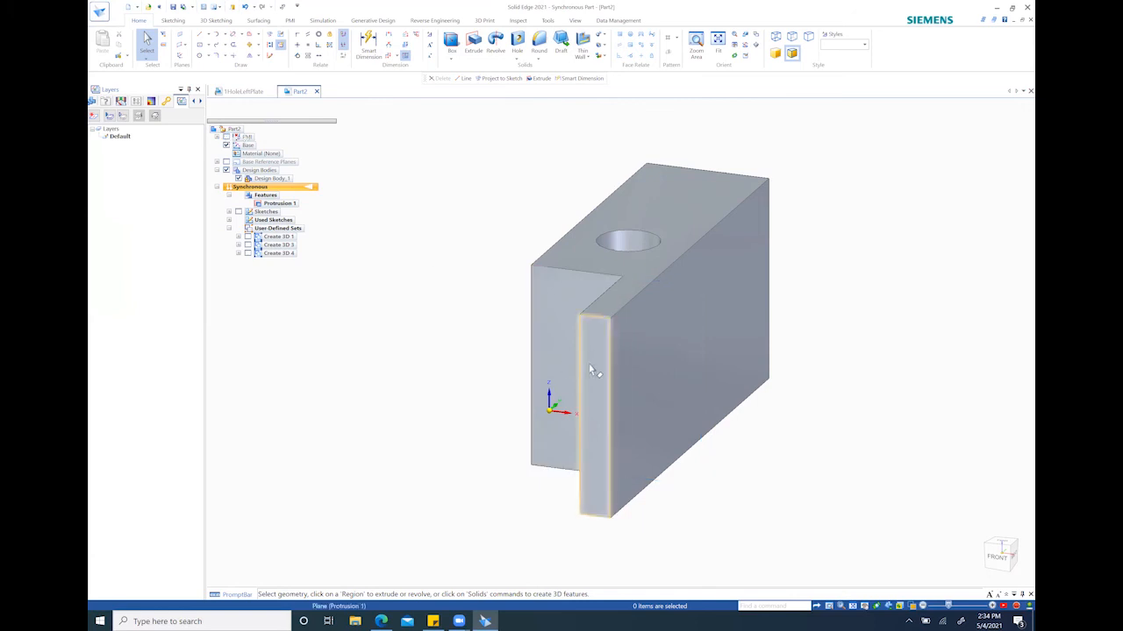
Save the part in the FinalProject folder named with the student's name followed by an extra-credit suffix
scroll(590, 368, "down", 2)
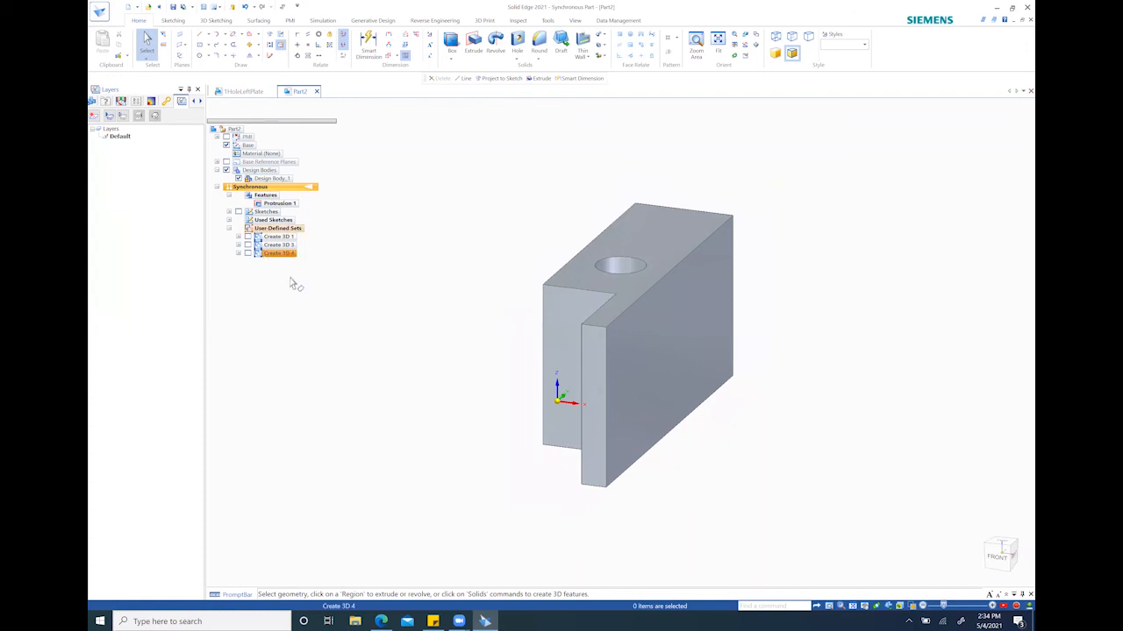
left_click(176, 11)
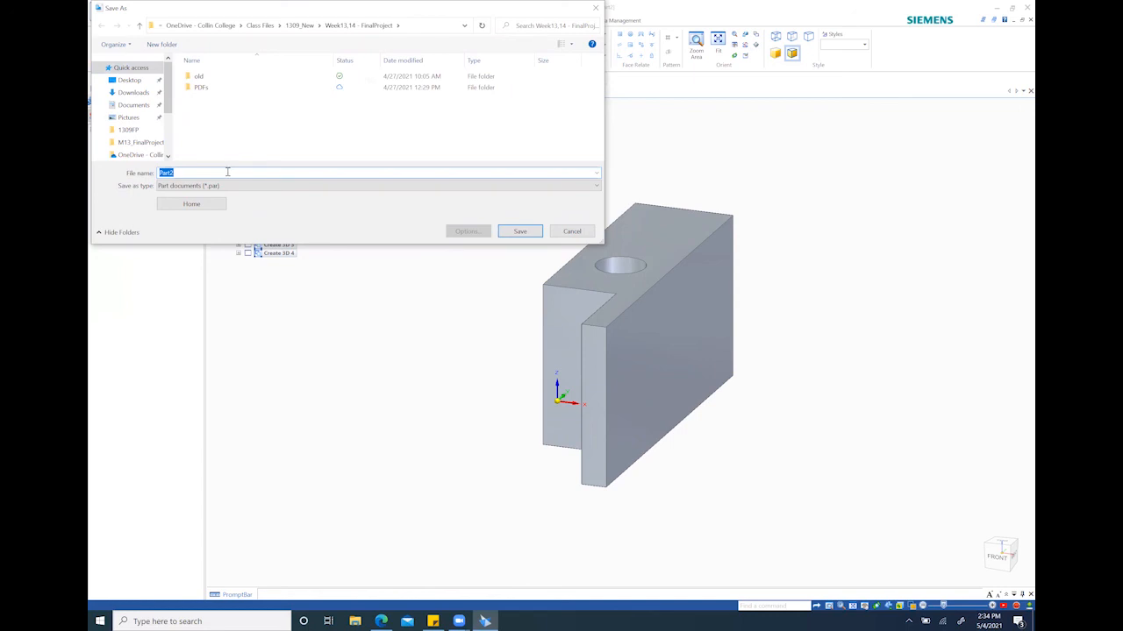
type("jbergman")
type("_ExtraCreditFf")
left_click(512, 231)
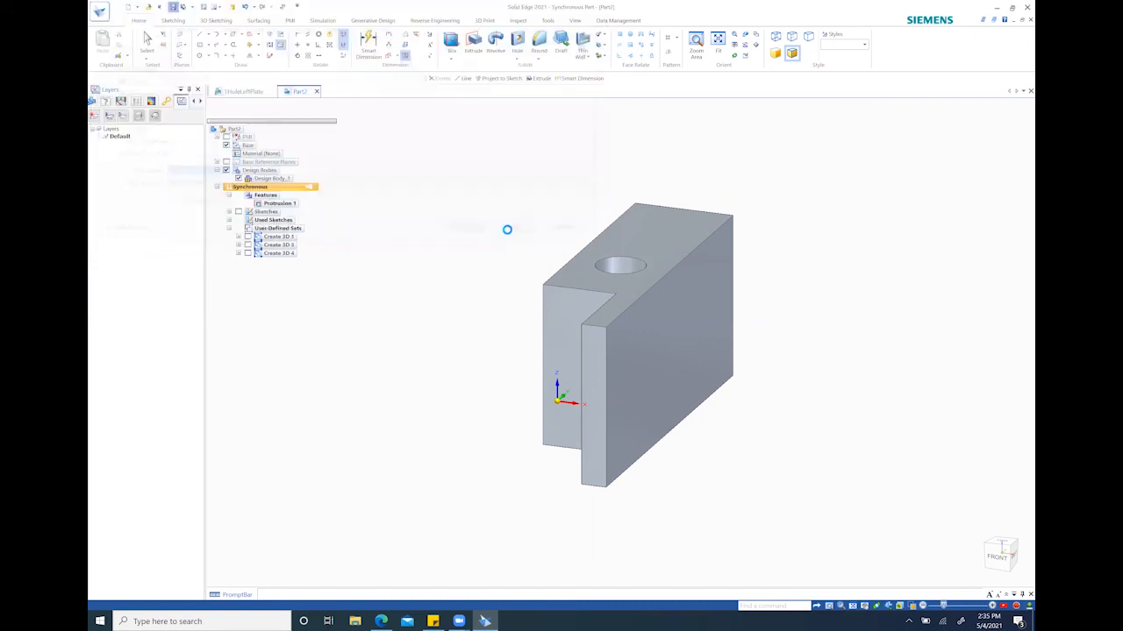